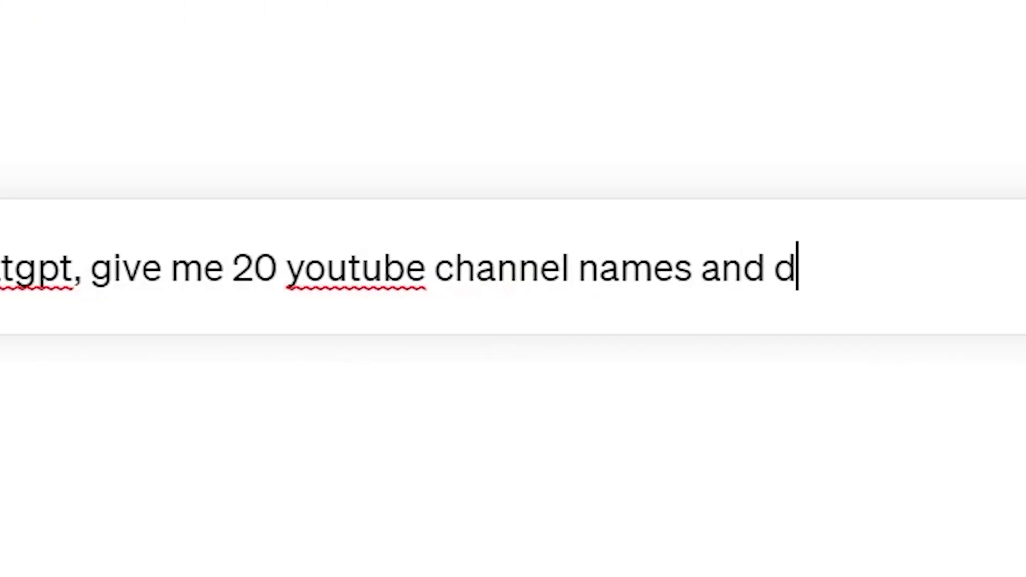
# - Generate YouTube video descriptions for 'get creative with ai' in Filmora's AI Copywriting
pyautogui.write('escriptions for a')
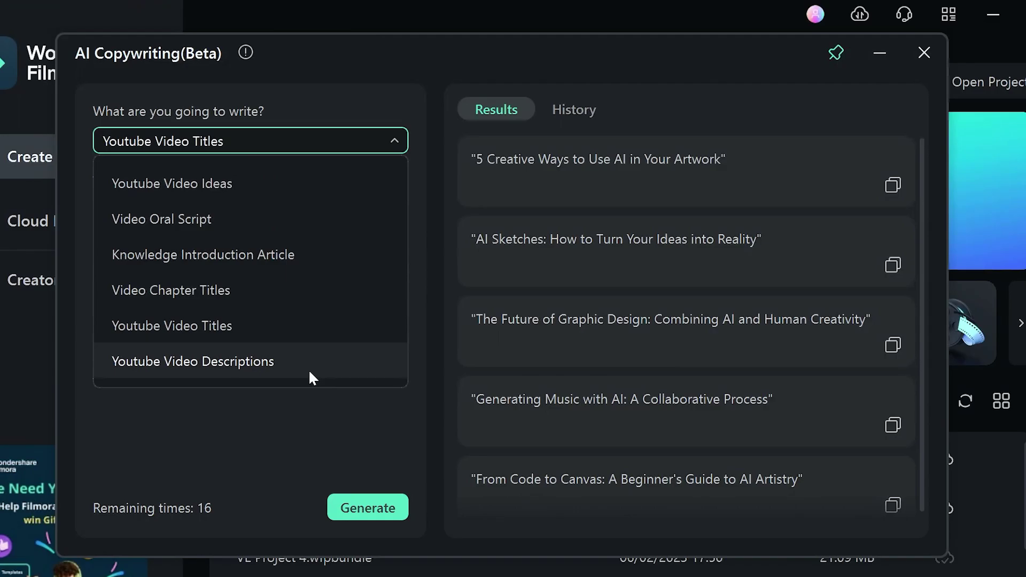
pyautogui.click(310, 373)
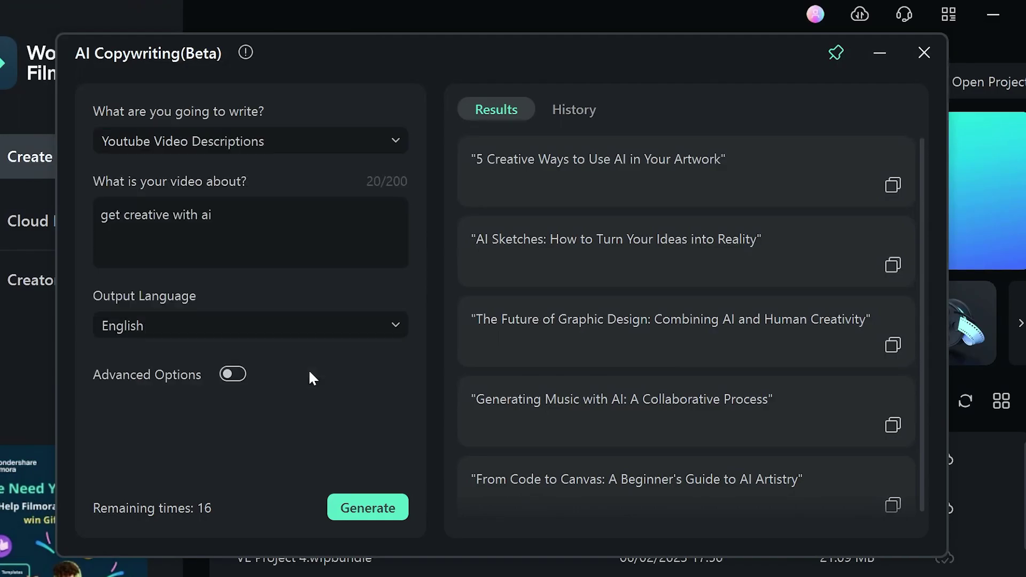
pyautogui.click(367, 508)
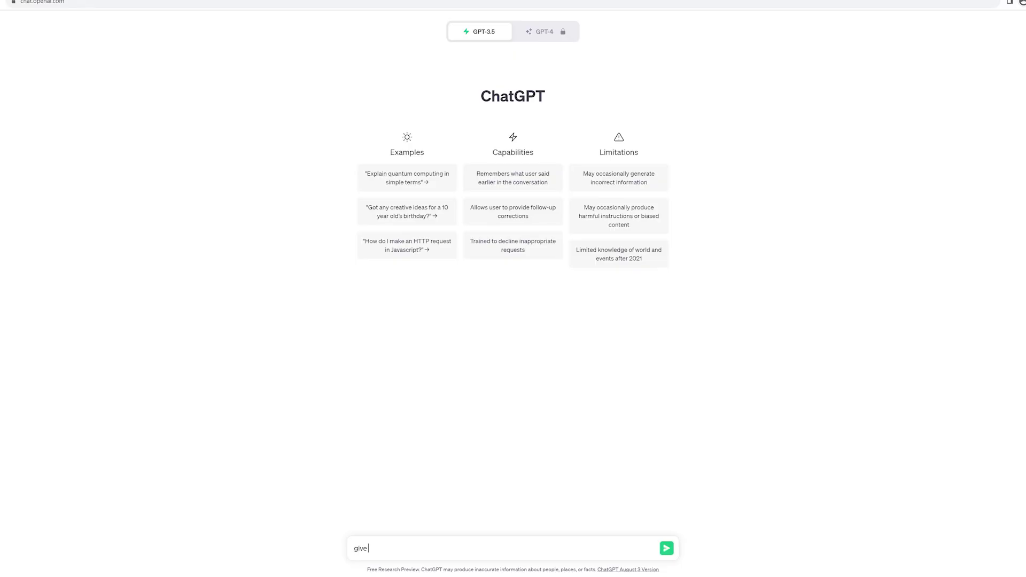
# - Send ChatGPT the prompt 'give me 50 youtube channel niches'
pyautogui.write('50 youtube channel niches')
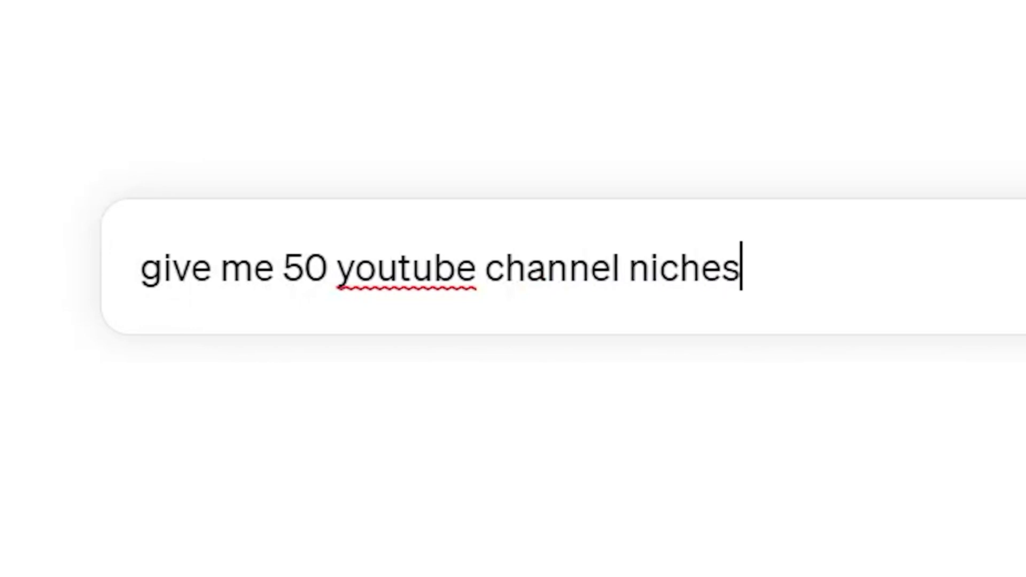
pyautogui.press('Return')
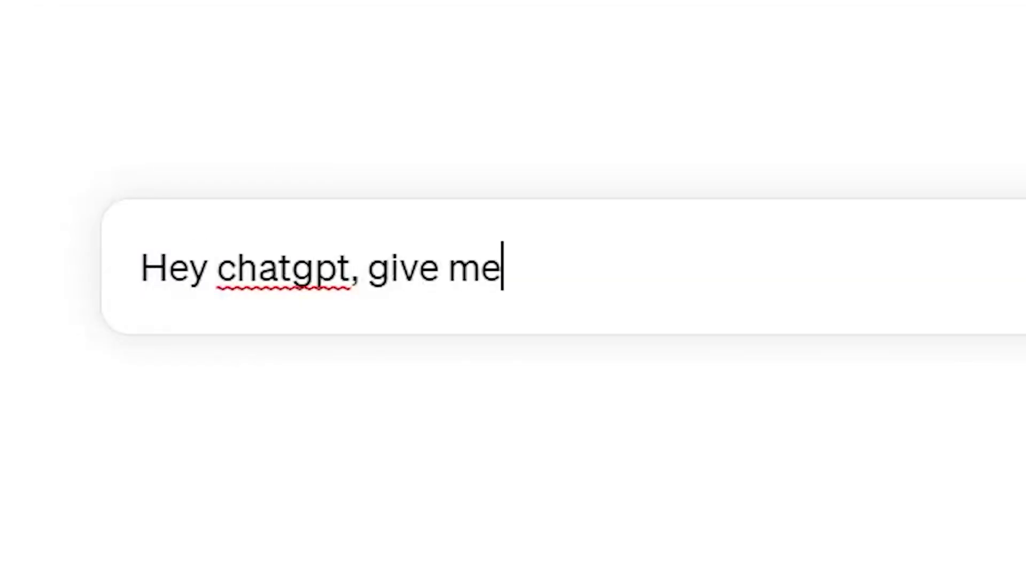
# - Write the ChatGPT request for 20 technology-channel YouTube names and descriptions
pyautogui.write('youtube channel names and de')
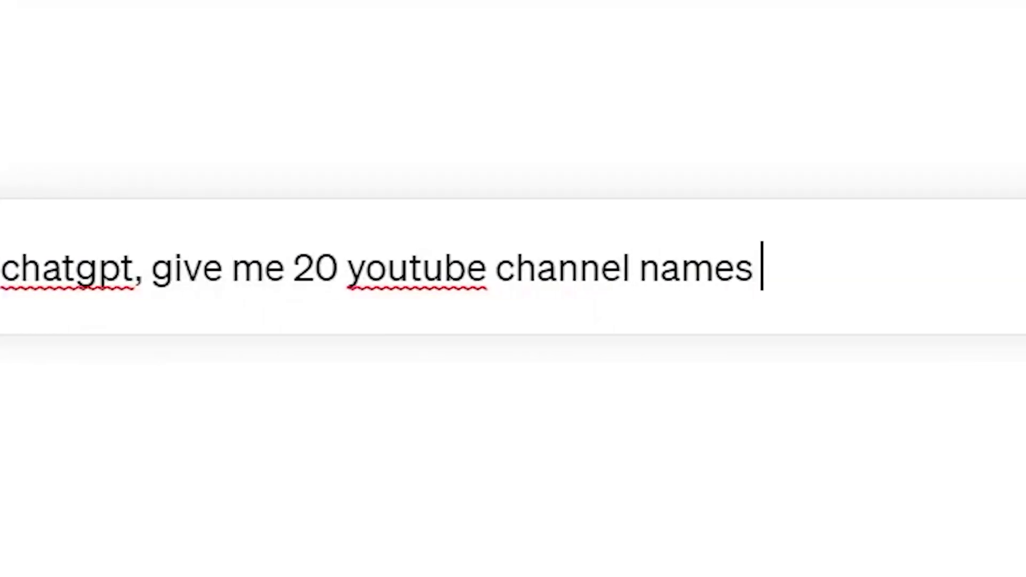
pyautogui.write('scriptions for a technology')
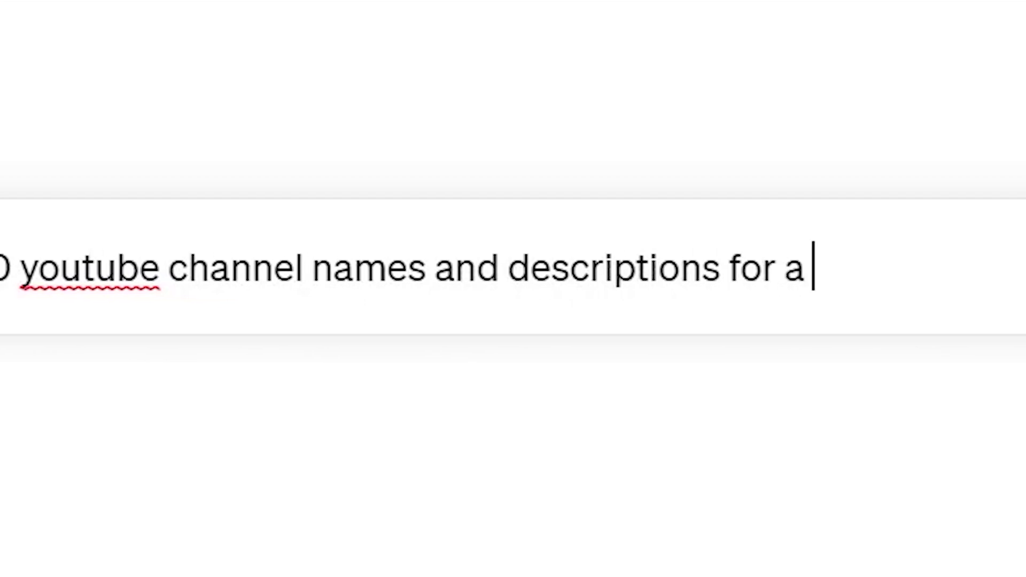
pyautogui.write(' based channel that focus')
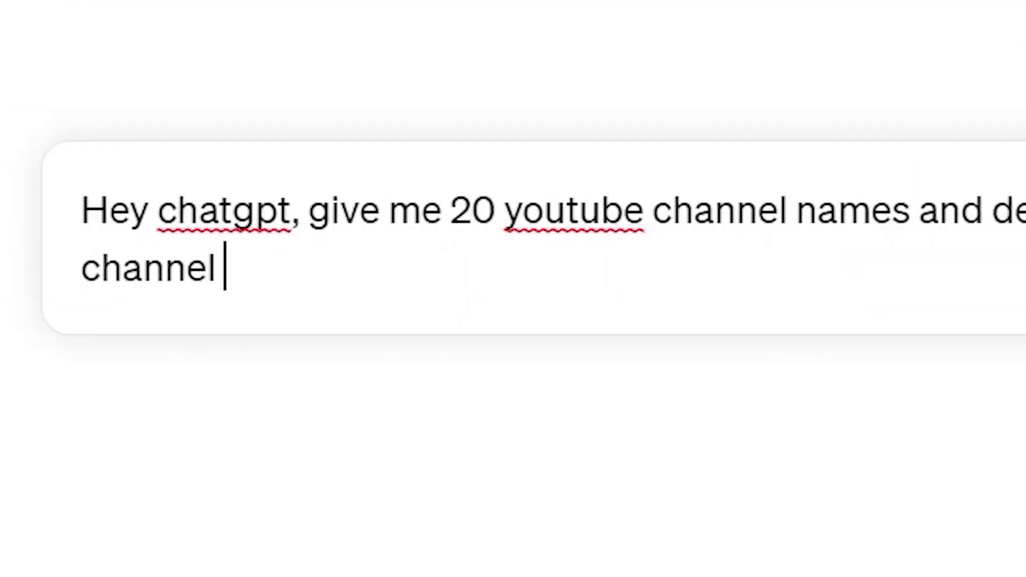
pyautogui.write('es on AI')
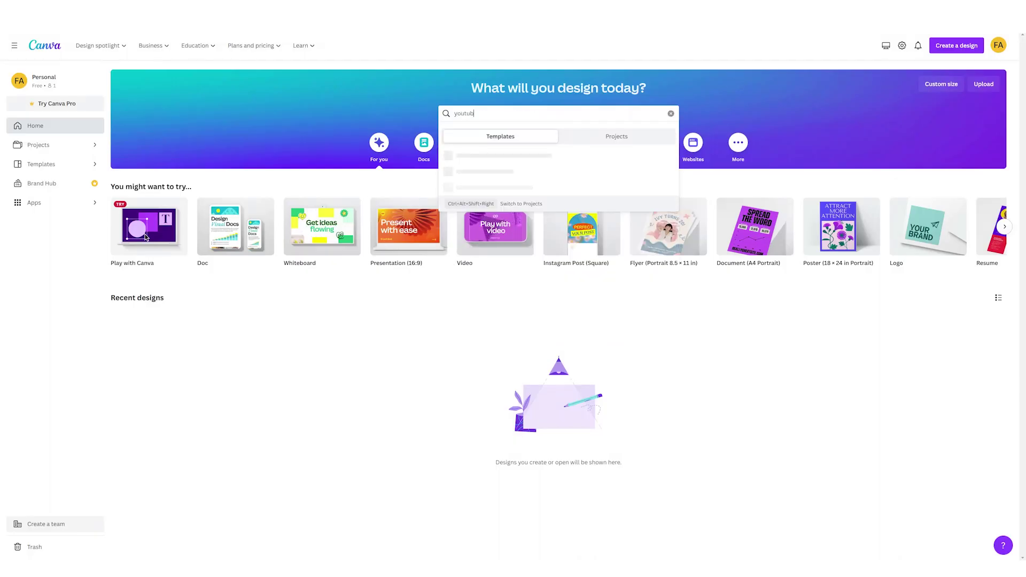
# - Open a YouTube Banner template and align the white title over its shadow text
pyautogui.write('e banner')
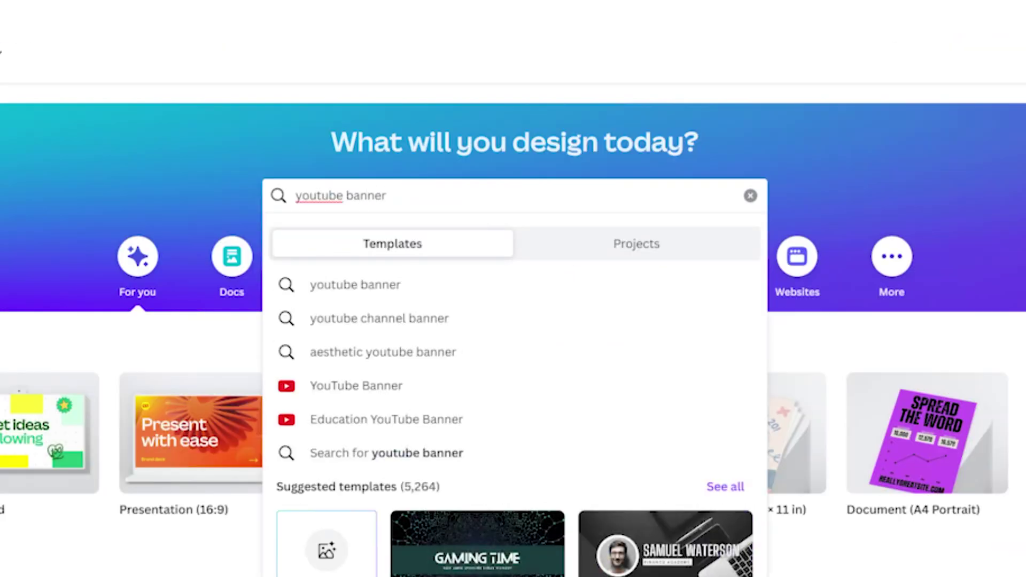
pyautogui.click(424, 385)
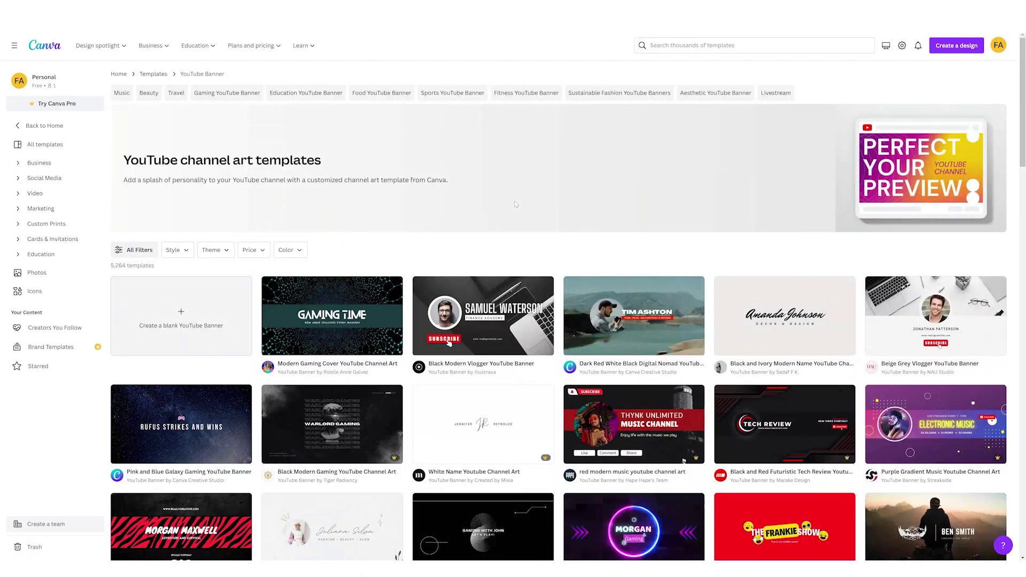
pyautogui.scroll(-5, 516, 204)
pyautogui.scroll(5, 524, 259)
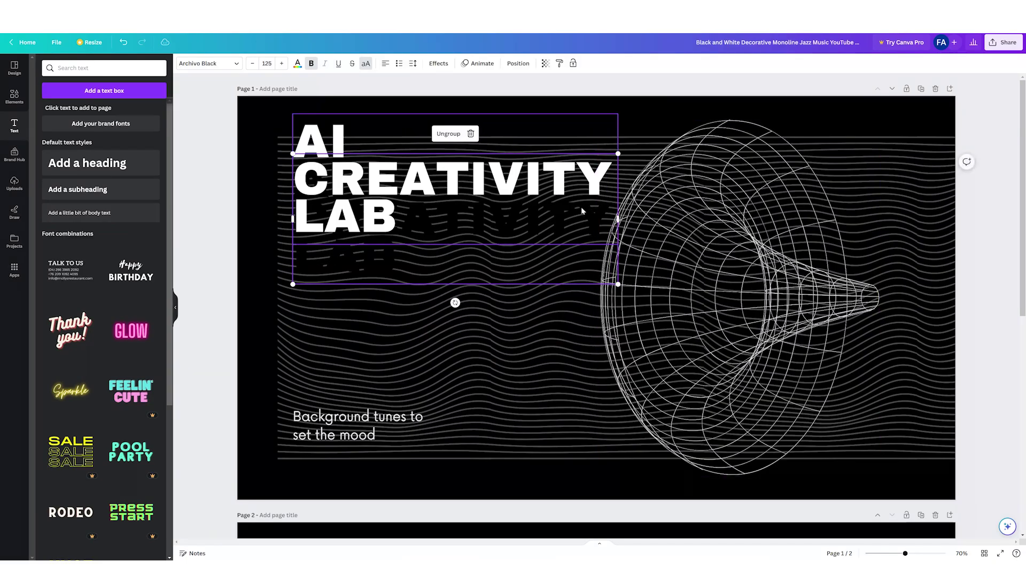
pyautogui.moveTo(562, 192)
pyautogui.mouseDown()
pyautogui.moveTo(564, 208)
pyautogui.moveTo(555, 184)
pyautogui.mouseUp()
pyautogui.moveTo(337, 141); pyautogui.dragTo(337, 177)
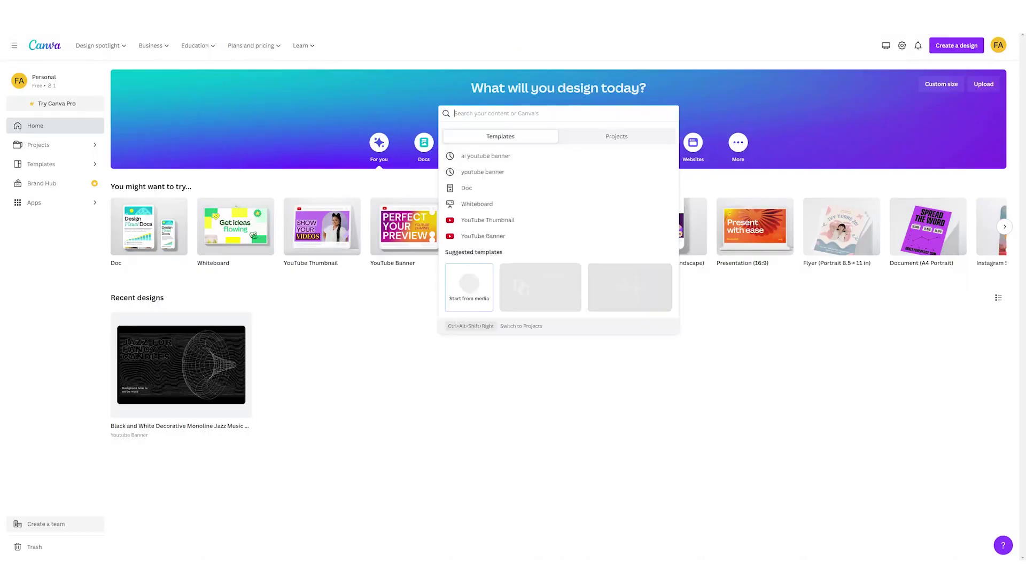
# - Start a blank YouTube Channel Logo design from the 'youtube logo' search and show the Apps panel
pyautogui.write('youtube')
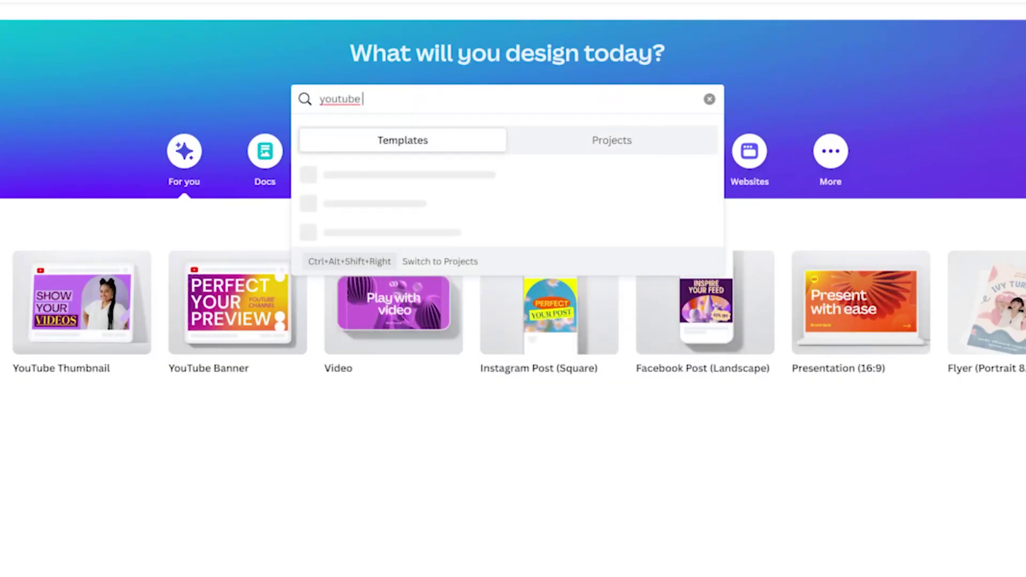
pyautogui.write(' logo')
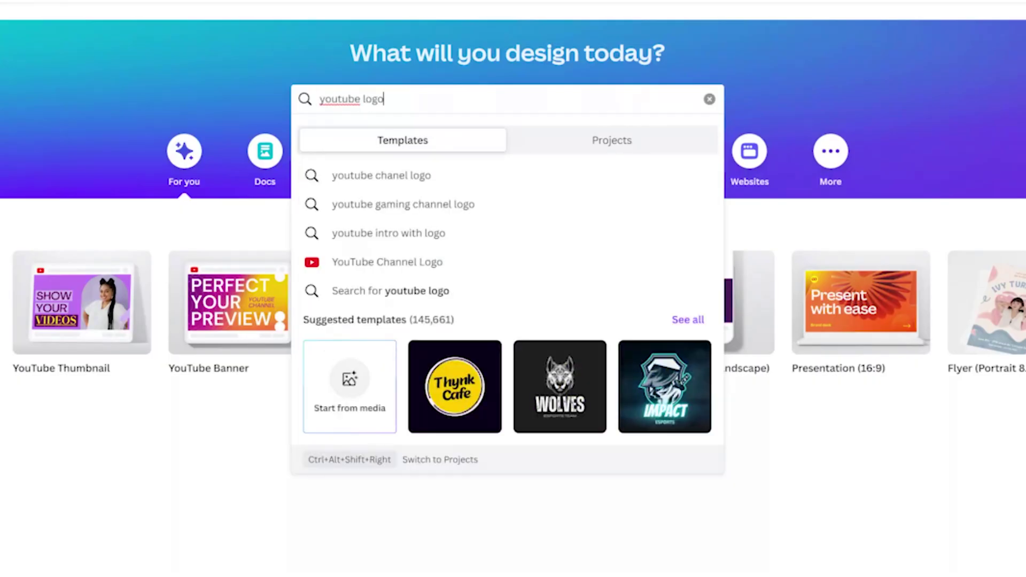
pyautogui.click(477, 267)
pyautogui.scroll(-2, 541, 211)
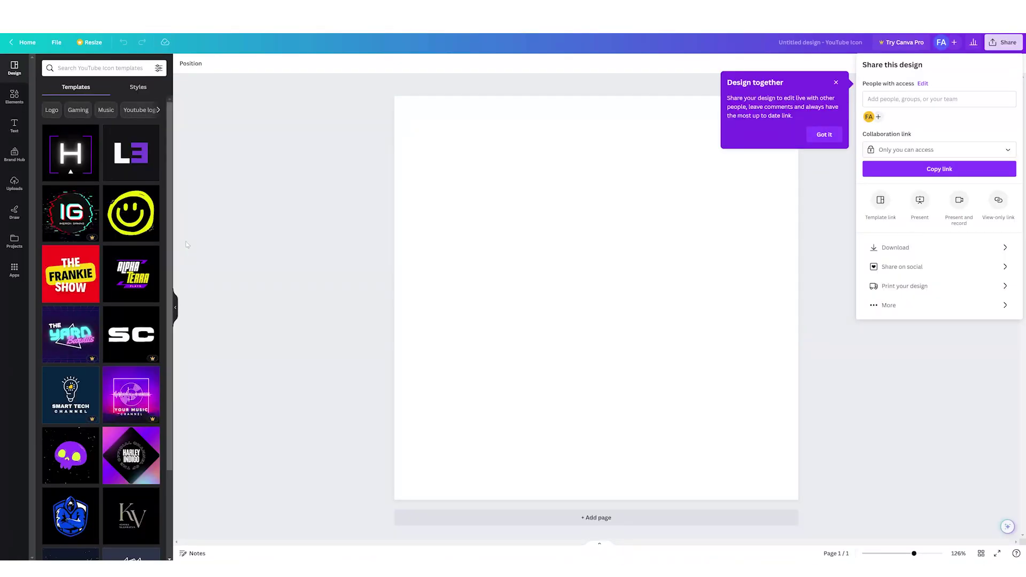
pyautogui.click(10, 272)
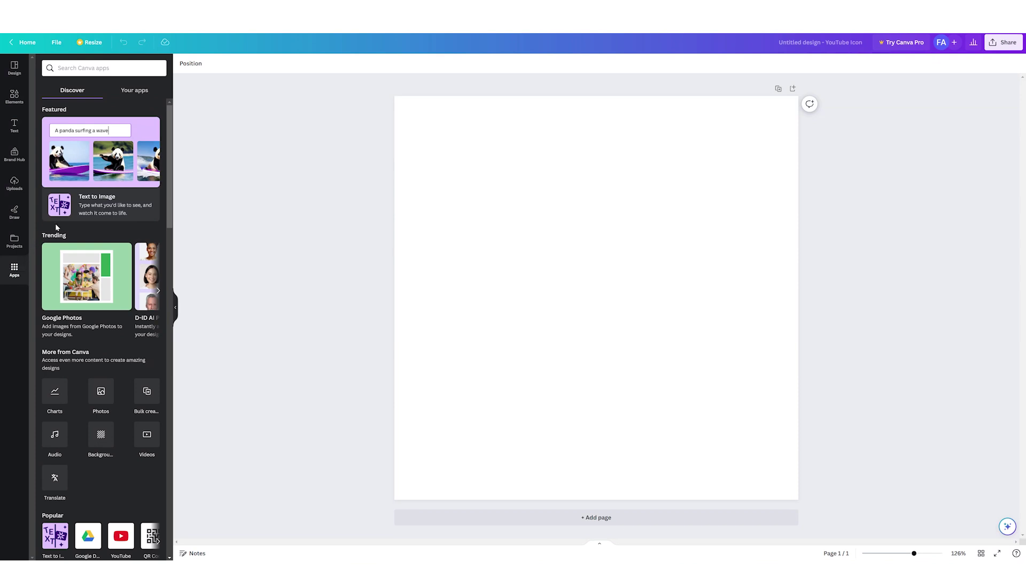
# - Create Anime-style Text to Image results for 'ai robot face, smiling, helpful'
pyautogui.click(84, 203)
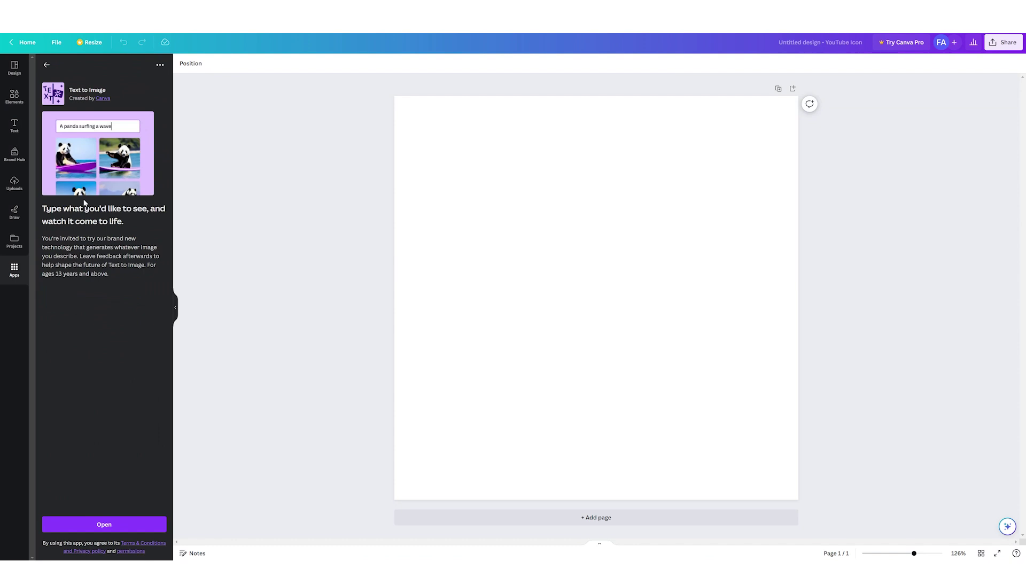
pyautogui.click(117, 525)
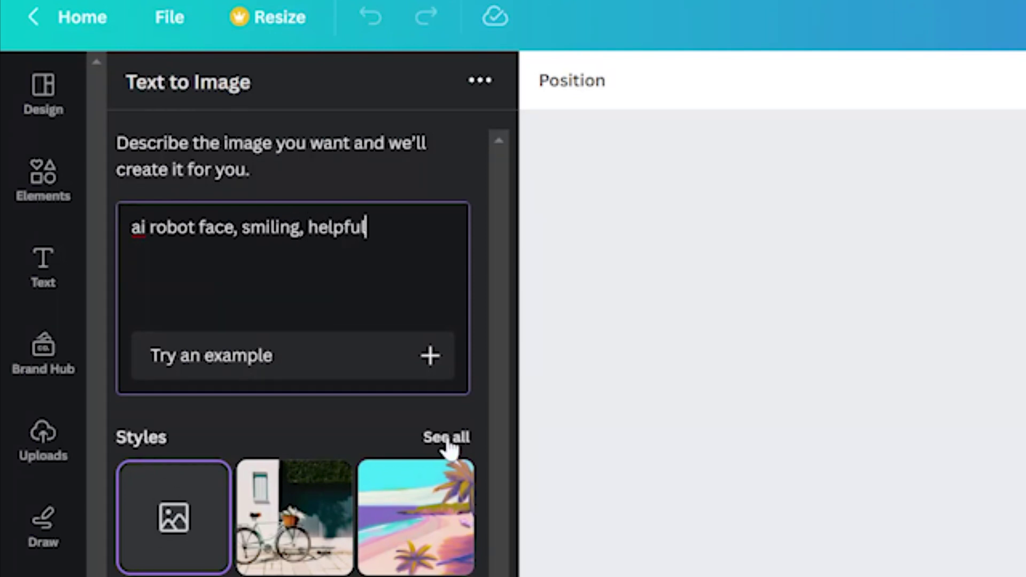
pyautogui.click(447, 438)
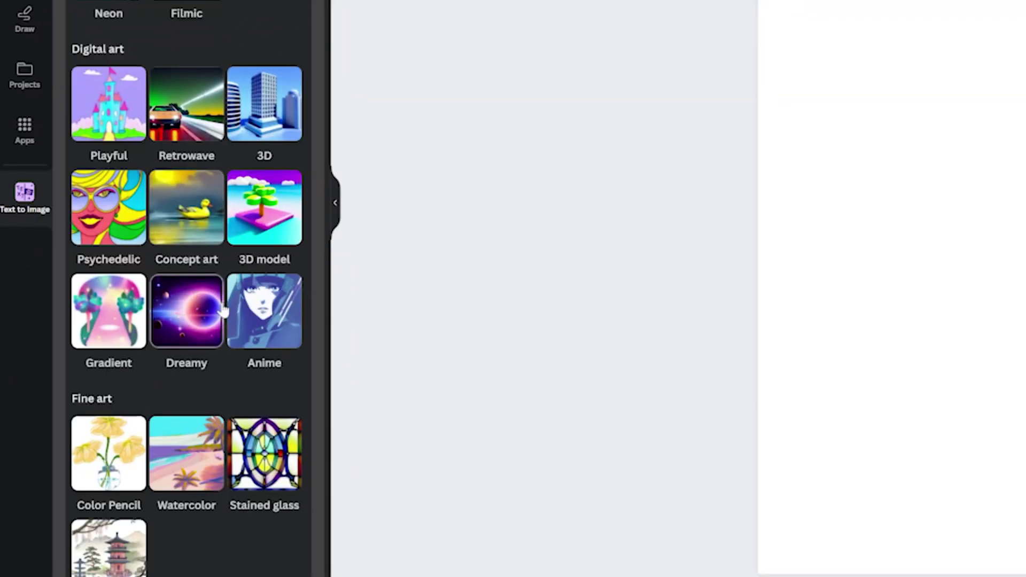
pyautogui.click(263, 333)
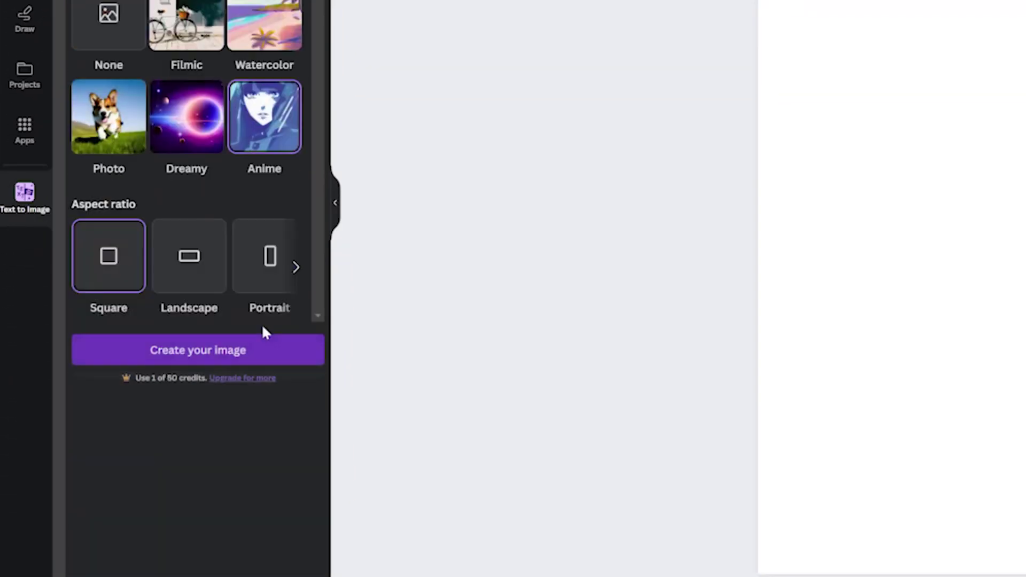
pyautogui.click(263, 355)
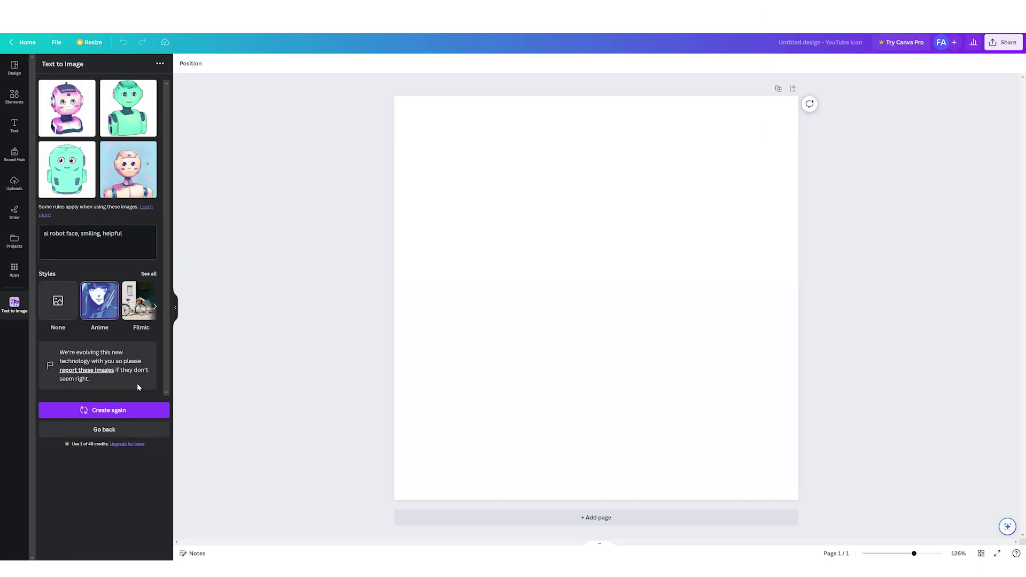
# - Place the fourth robot image on the page and scale it to fill the page
pyautogui.click(131, 181)
pyautogui.moveTo(595, 184)
pyautogui.mouseDown()
pyautogui.moveTo(597, 158)
pyautogui.moveTo(598, 197)
pyautogui.moveTo(616, 112)
pyautogui.moveTo(601, 153)
pyautogui.moveTo(606, 197)
pyautogui.mouseUp()
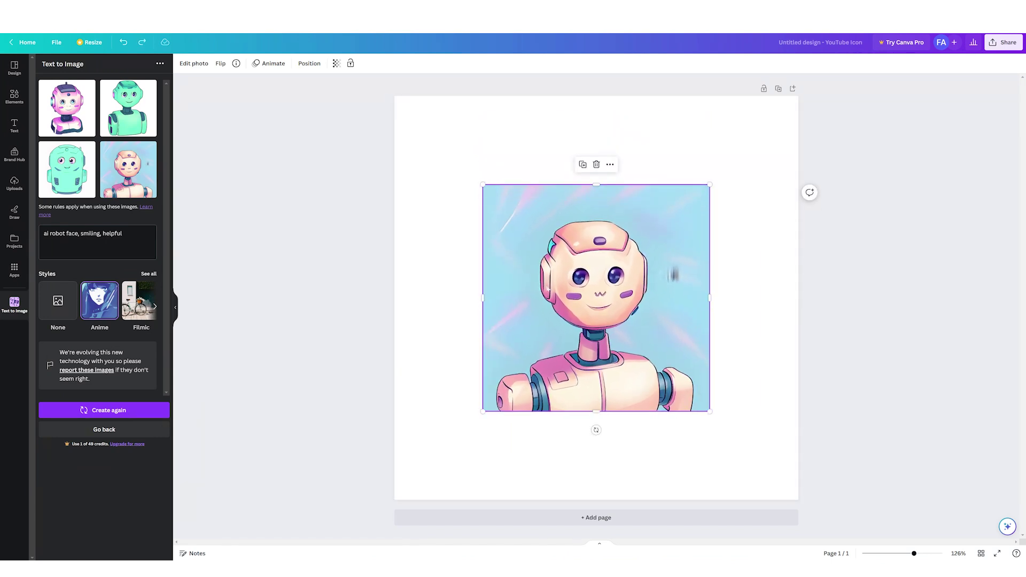
pyautogui.moveTo(483, 184); pyautogui.dragTo(395, 96)
pyautogui.moveTo(709, 411); pyautogui.dragTo(798, 500)
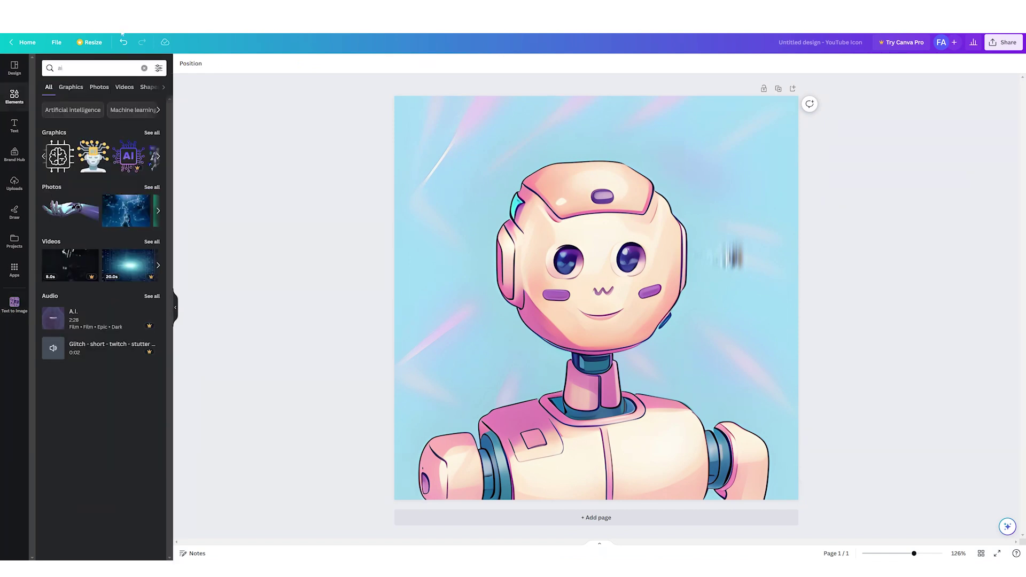
# - Download the robot logo design as a PNG
pyautogui.click(56, 43)
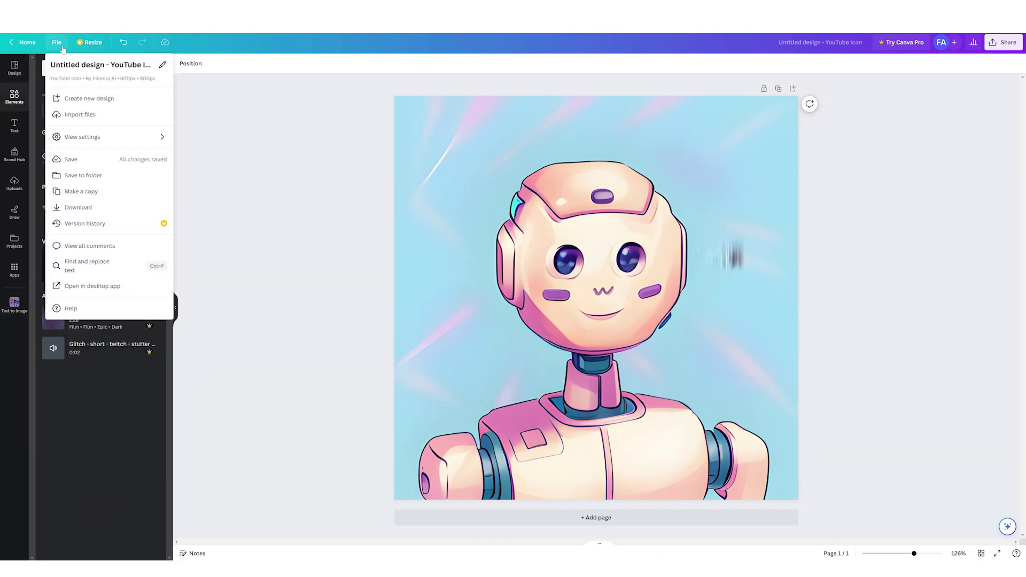
pyautogui.click(78, 207)
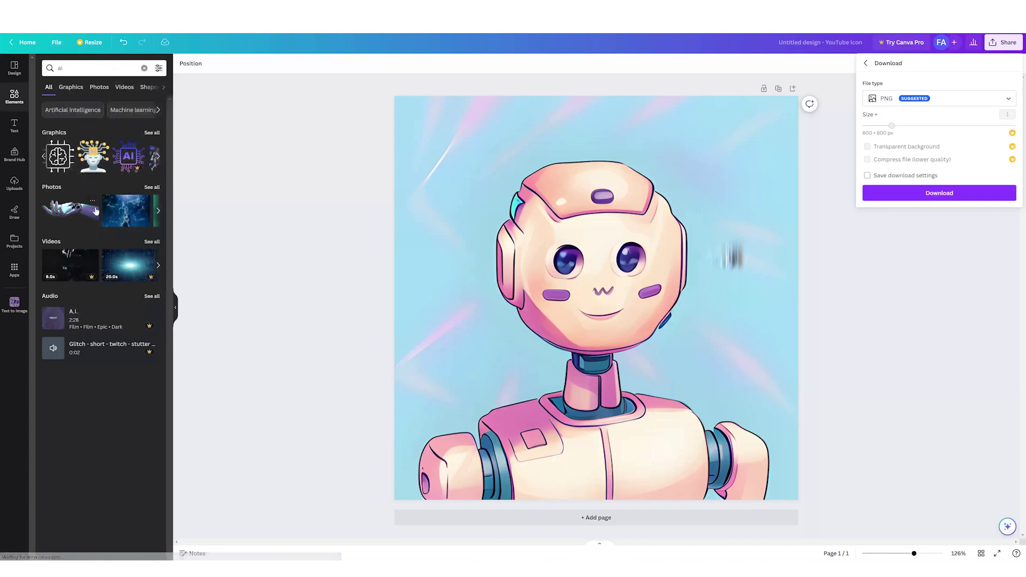
pyautogui.click(949, 194)
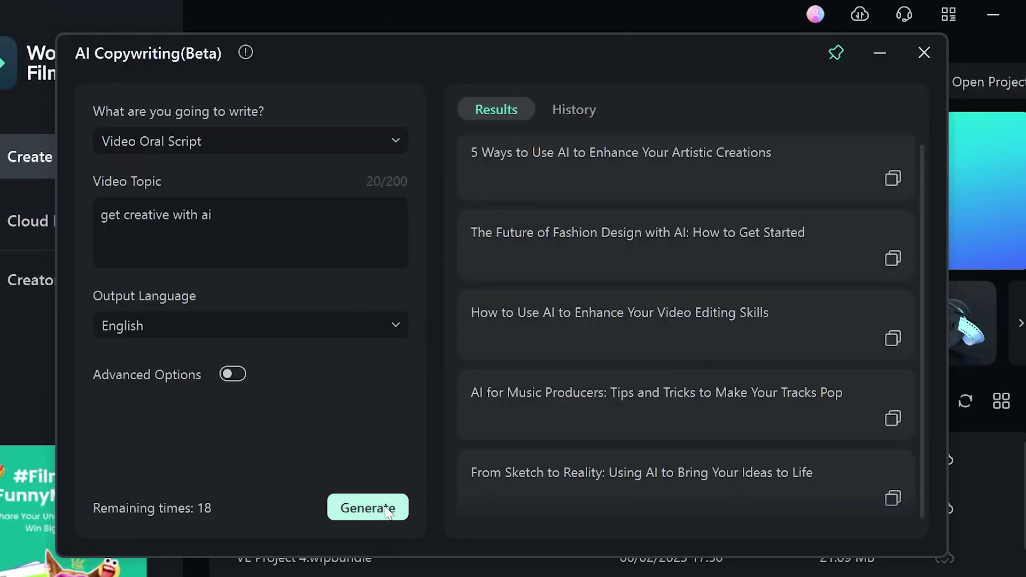
# - Generate an English Video Oral Script on 'get creative with ai' in AI Copywriting
pyautogui.click(386, 506)
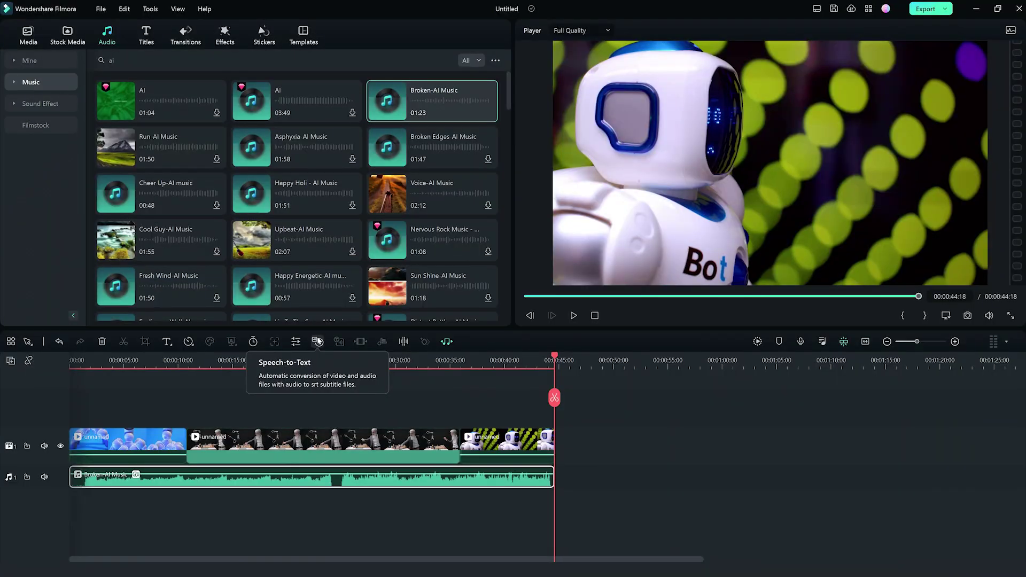
pyautogui.click(317, 341)
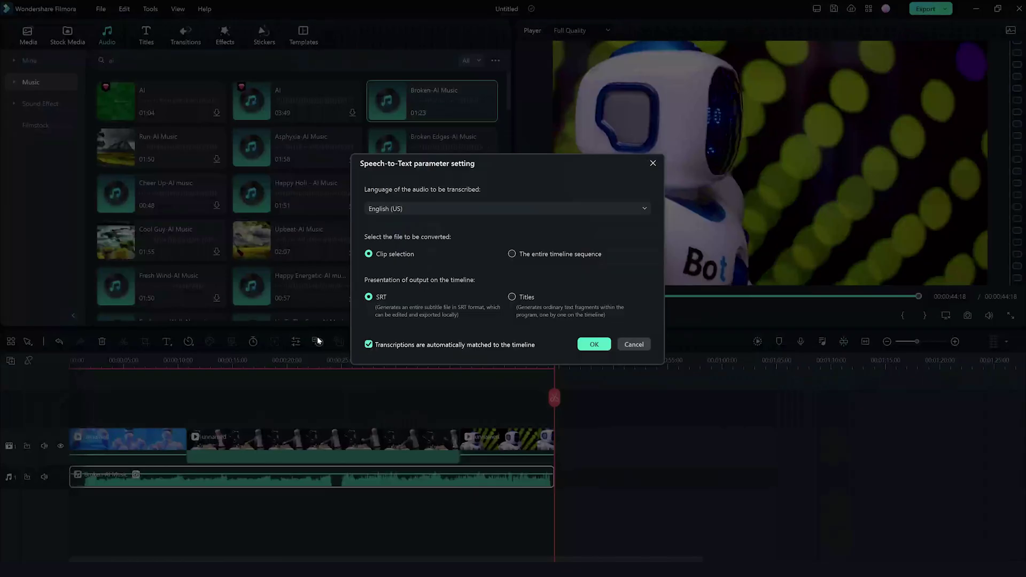
# - Convert the clip's speech to subtitles and search Pexels stock videos for 'ai'
pyautogui.click(594, 345)
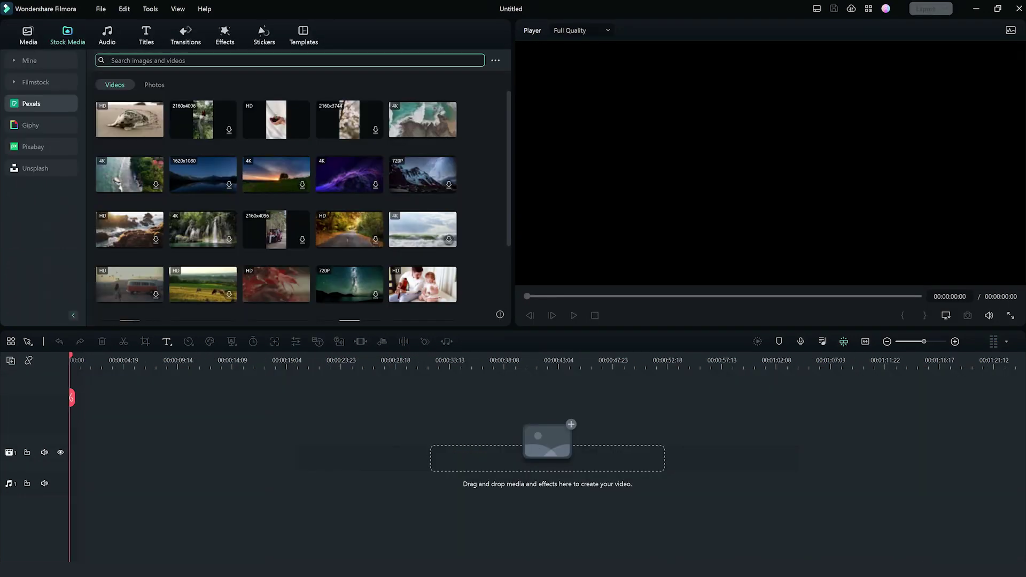
pyautogui.write('ai')
pyautogui.press('Return')
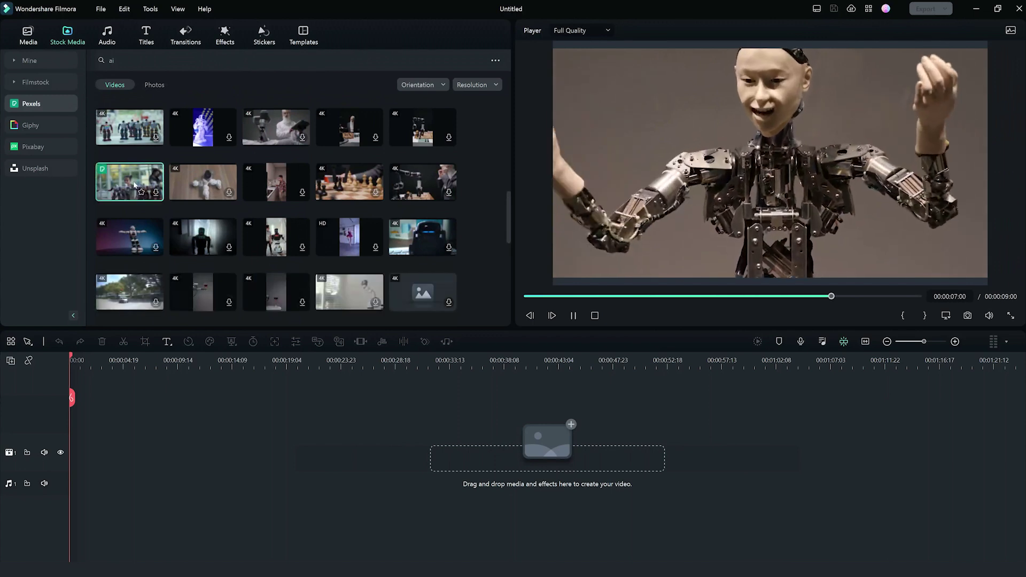
# - Preview the girl-with-robots Pexels clip and extend the background music to end at 44:18
pyautogui.click(129, 182)
pyautogui.scroll(-2, 305, 199)
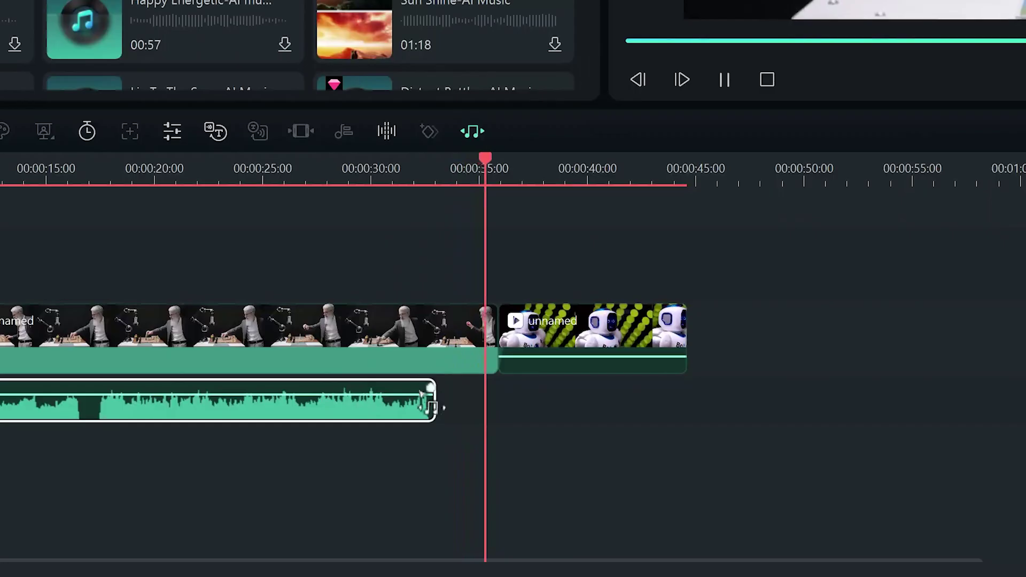
pyautogui.moveTo(437, 404); pyautogui.dragTo(687, 408)
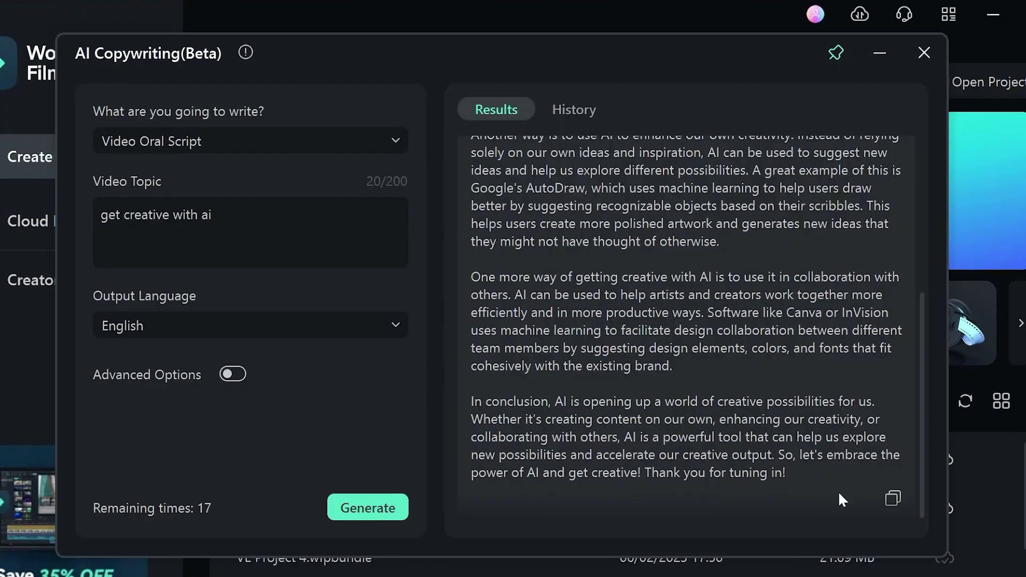
# - Copy the AI script into a title clip and convert its text to an English voiceover
pyautogui.click(891, 498)
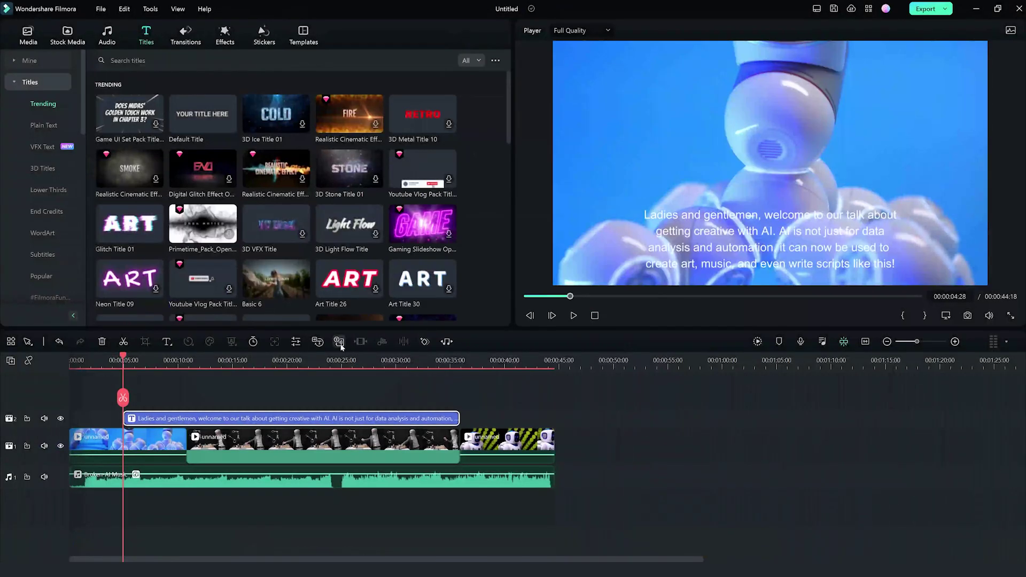
pyautogui.click(340, 342)
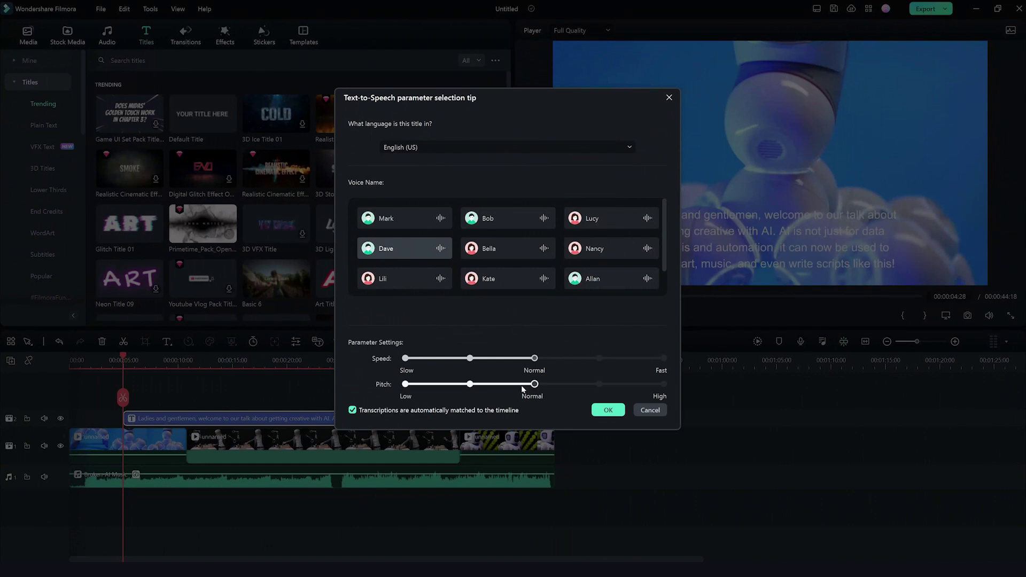
pyautogui.click(607, 410)
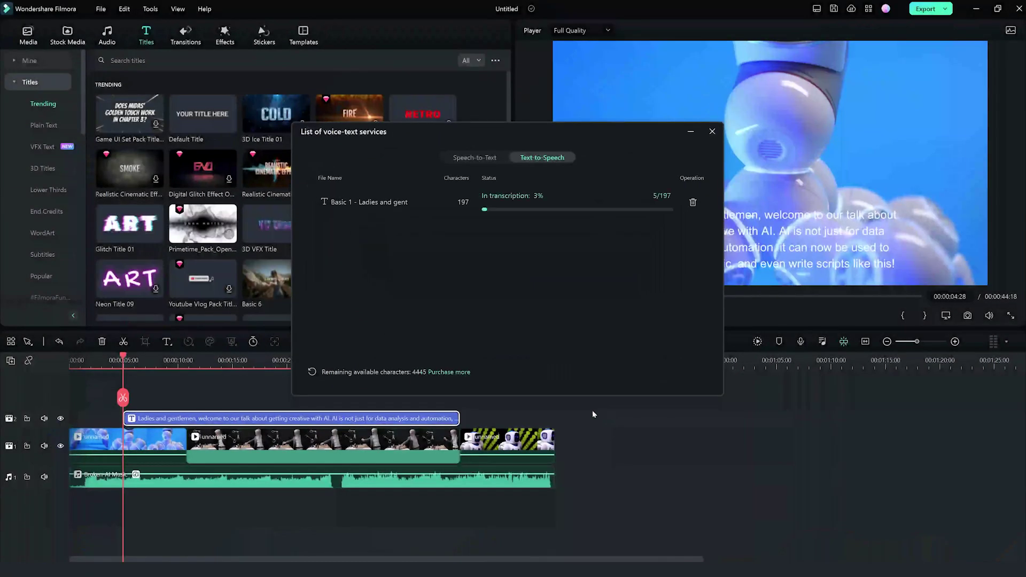